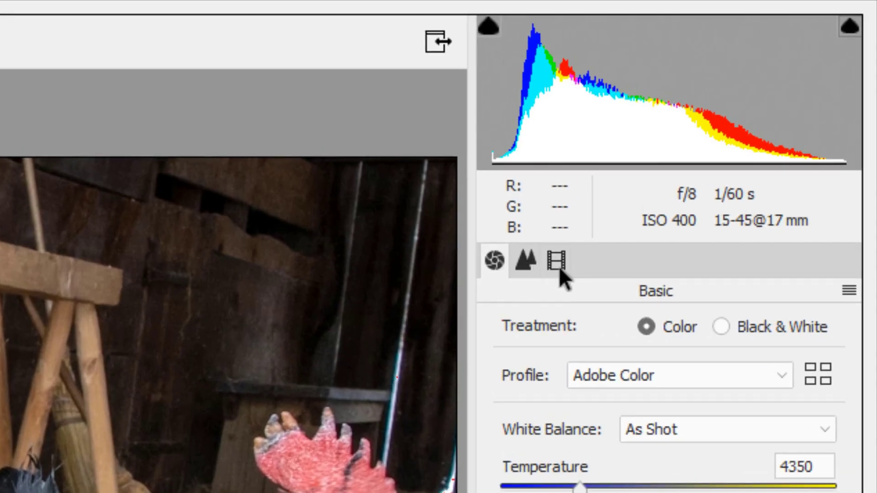
left_click(527, 262)
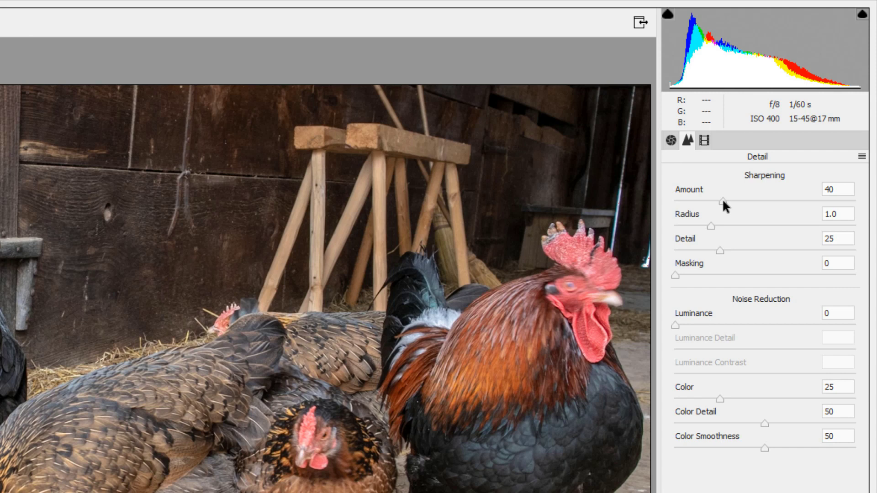
left_click_drag(723, 201, 670, 205)
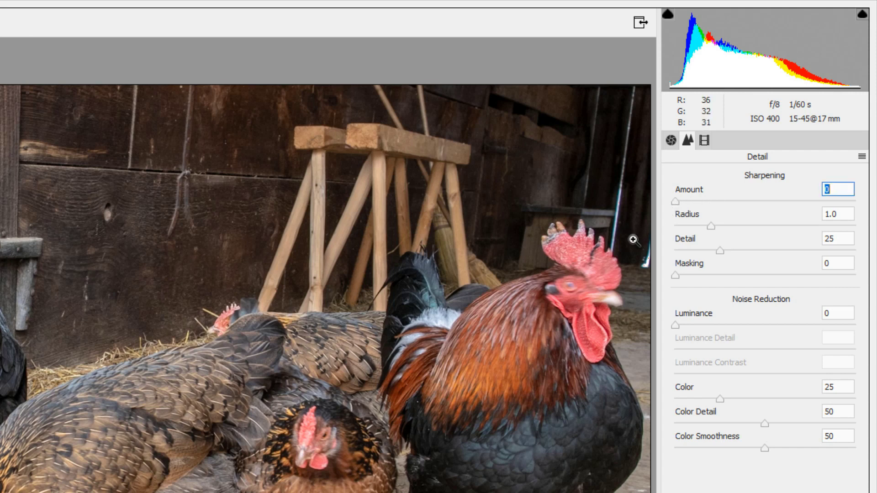
double_click(676, 201)
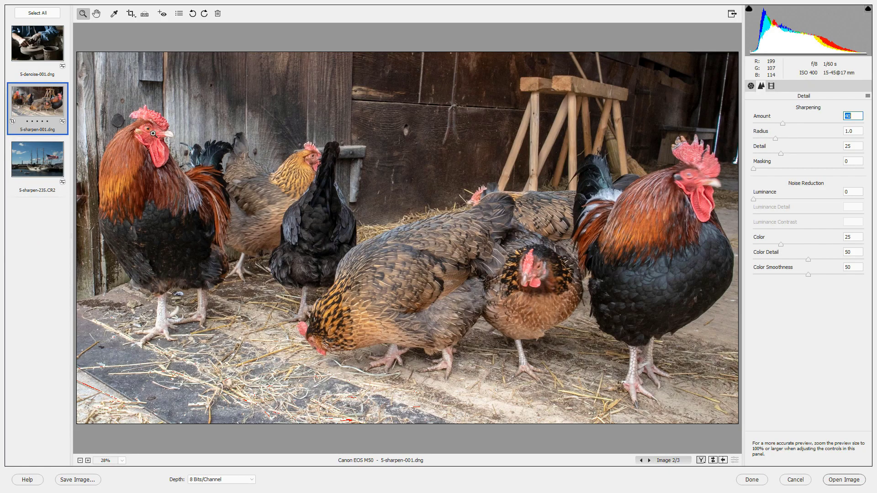
- Zoom the rooster photo in to 100%
left_click(153, 134)
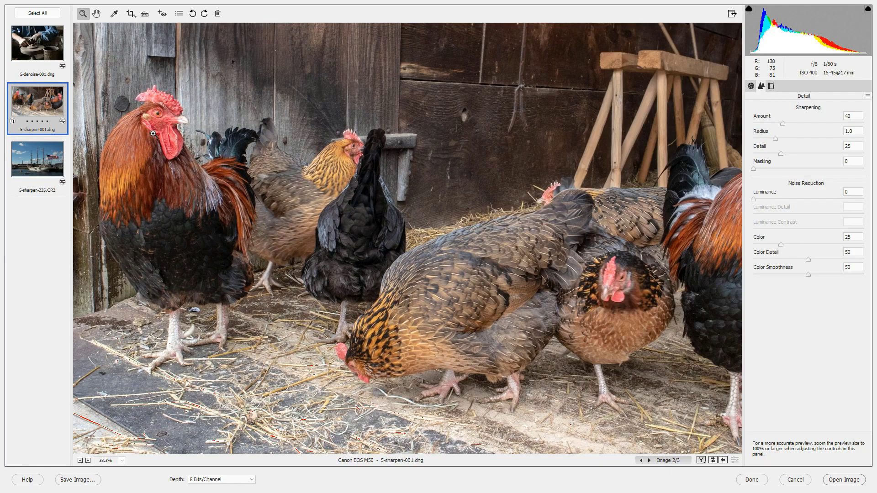
left_click(154, 134)
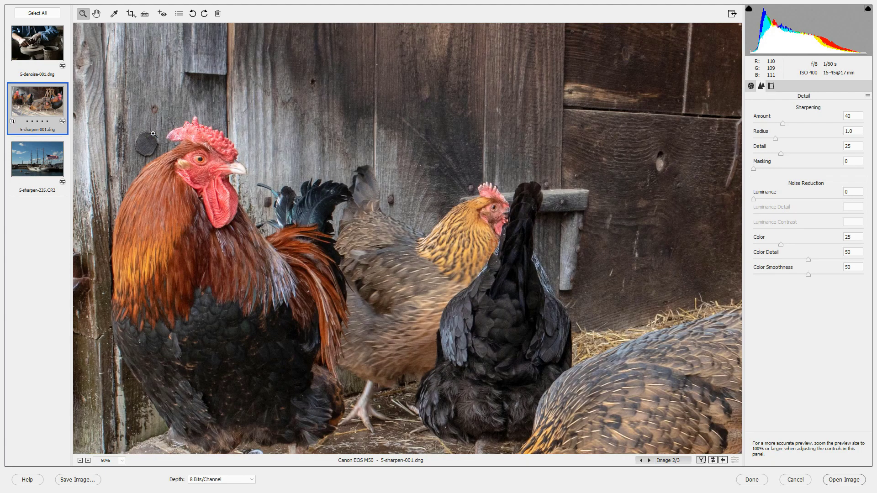
left_click(121, 461)
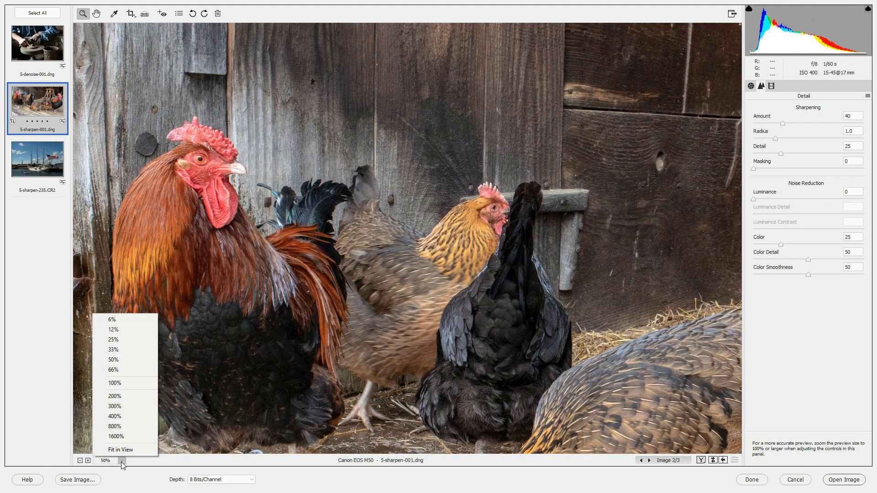
left_click(121, 385)
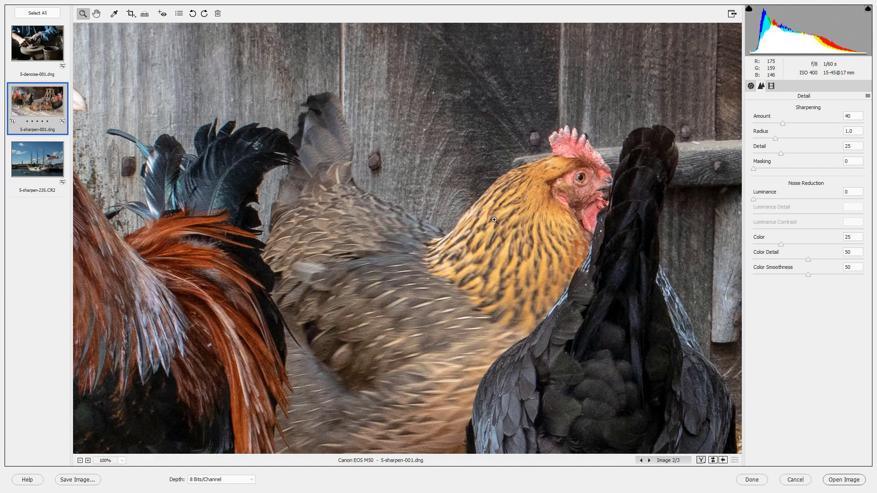
- Pan the preview to centre the rooster's head and comb
left_click(97, 15)
left_click_drag(252, 284, 485, 283)
left_click_drag(203, 199, 300, 266)
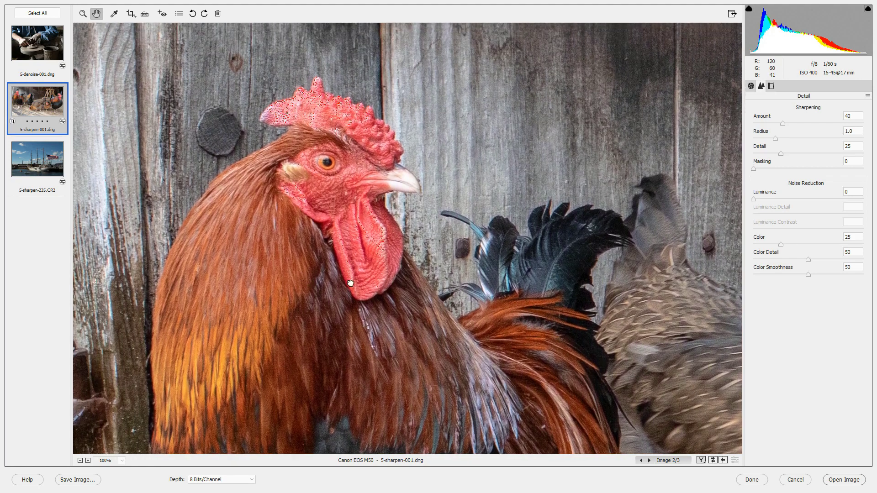
left_click_drag(350, 283, 360, 300)
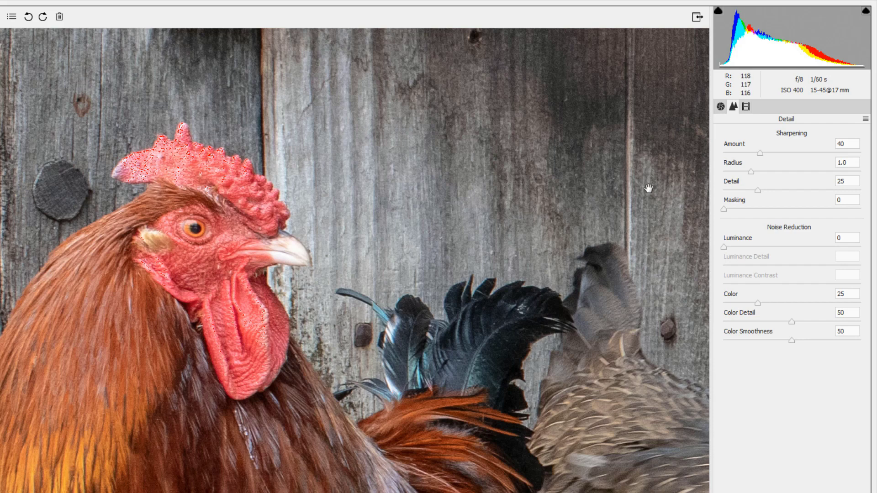
- Raise the sharpening Amount from 40 to 70
left_click(761, 153)
left_click_drag(765, 154, 818, 155)
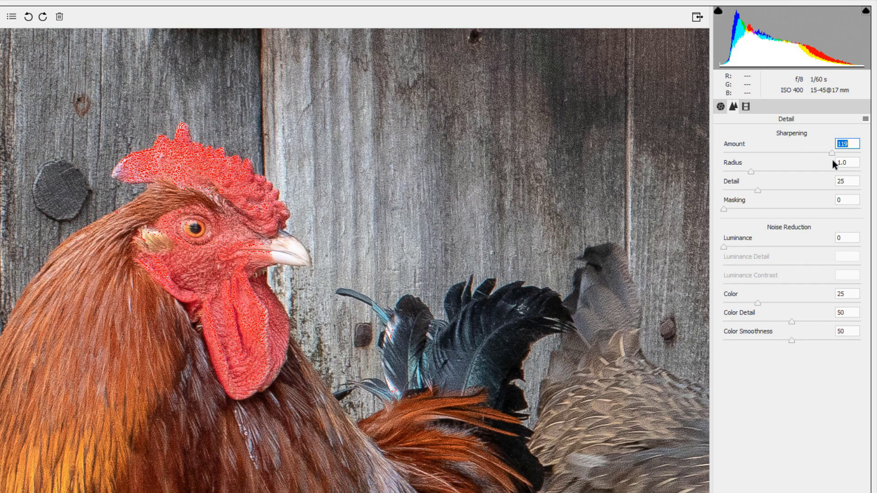
left_click_drag(813, 154, 789, 152)
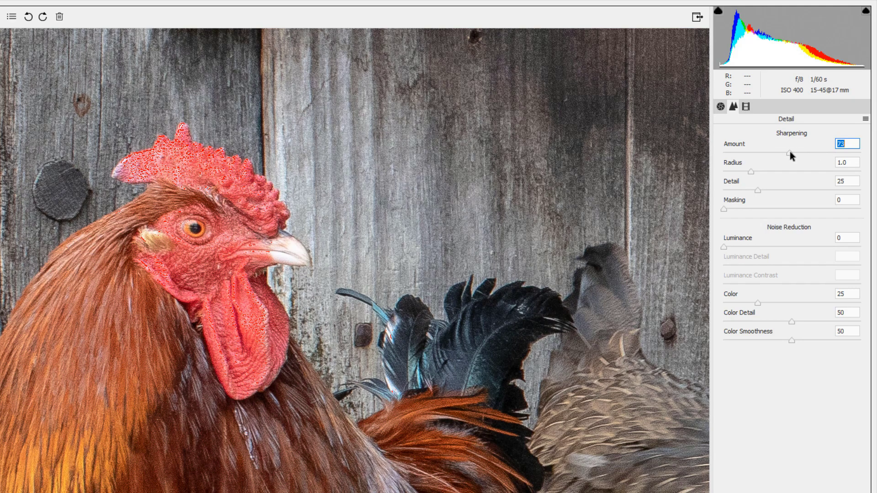
left_click_drag(787, 152, 787, 152)
- Try the sharpening Detail at 100, then return it to 25
left_click_drag(758, 190, 876, 203)
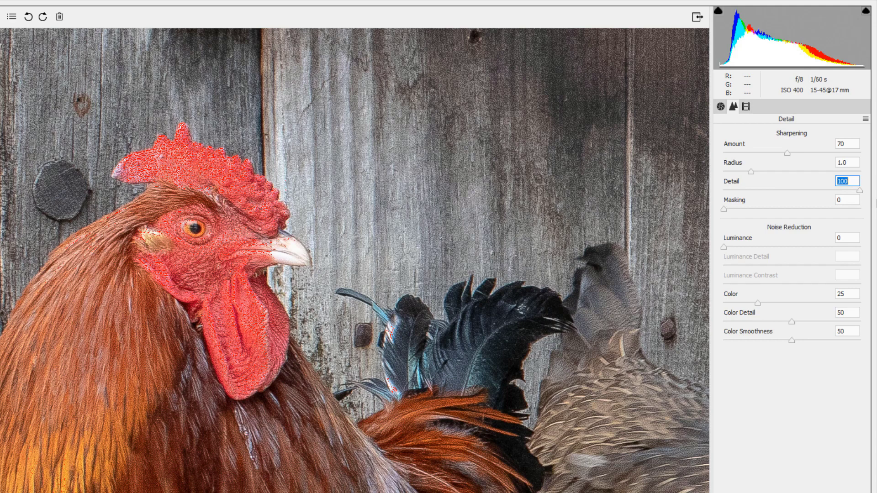
left_click_drag(45, 372, 177, 369)
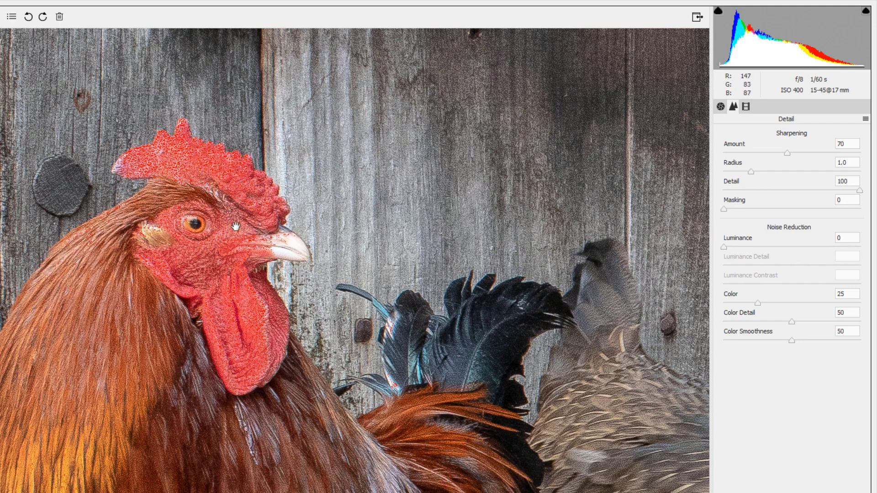
left_click(860, 191)
left_click_drag(861, 191, 768, 186)
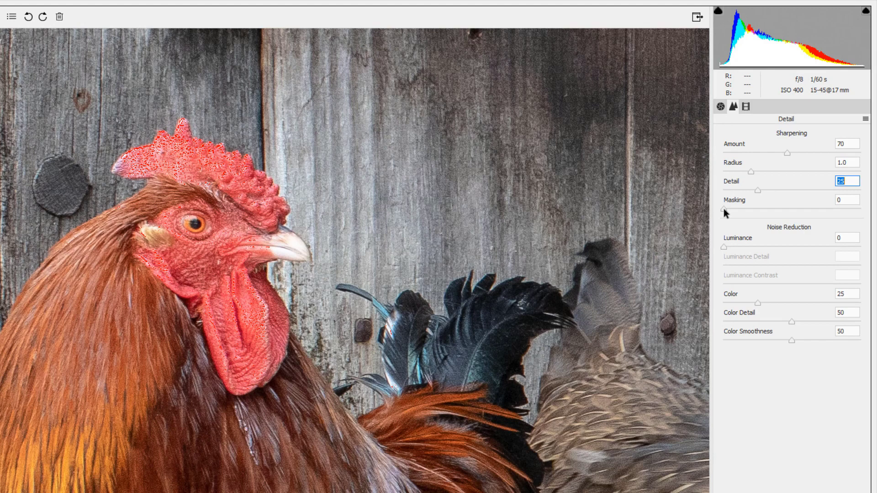
- Preview the black-and-white edge mask, then set sharpening Masking to 20
key("Tab")
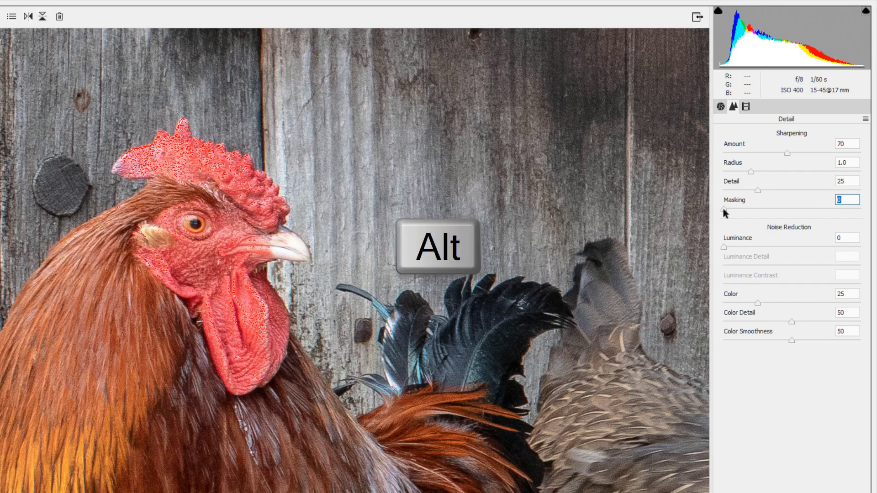
left_click(723, 209, "alt")
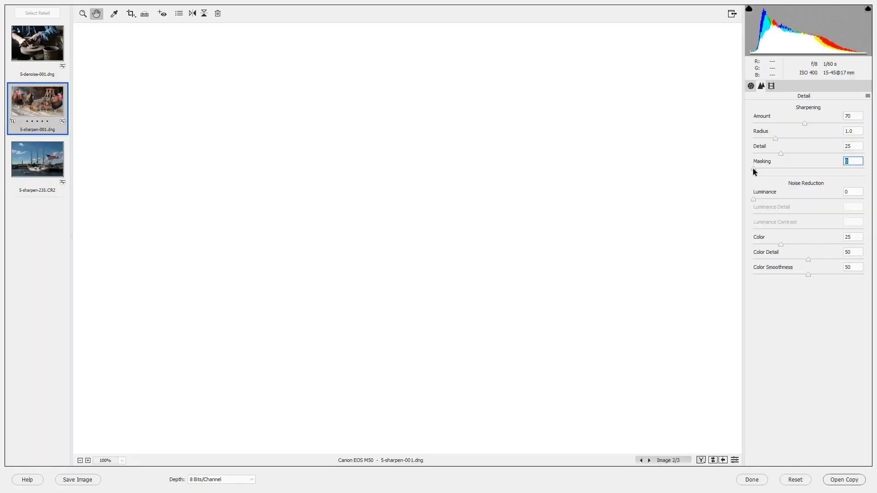
left_click_drag(752, 168, 847, 171)
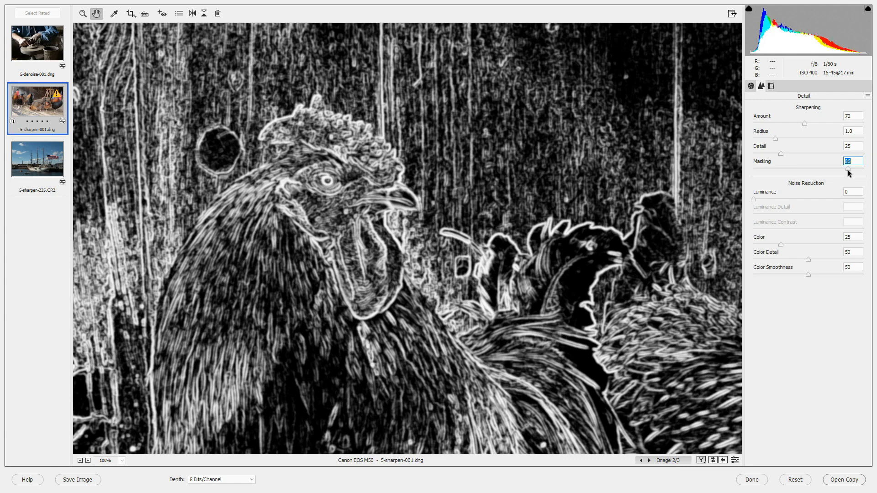
mouse_move(848, 169)
left_mouse_down()
mouse_move(839, 169)
mouse_move(849, 169)
left_mouse_up()
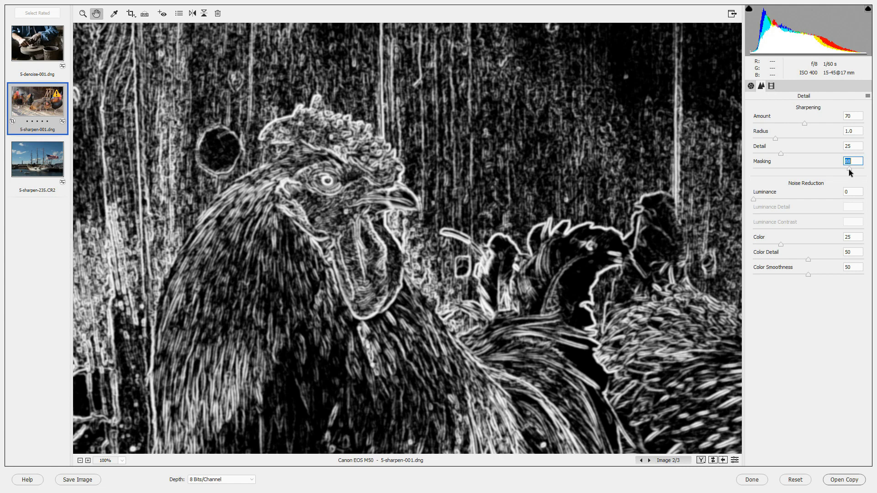
left_click_drag(848, 169, 849, 169)
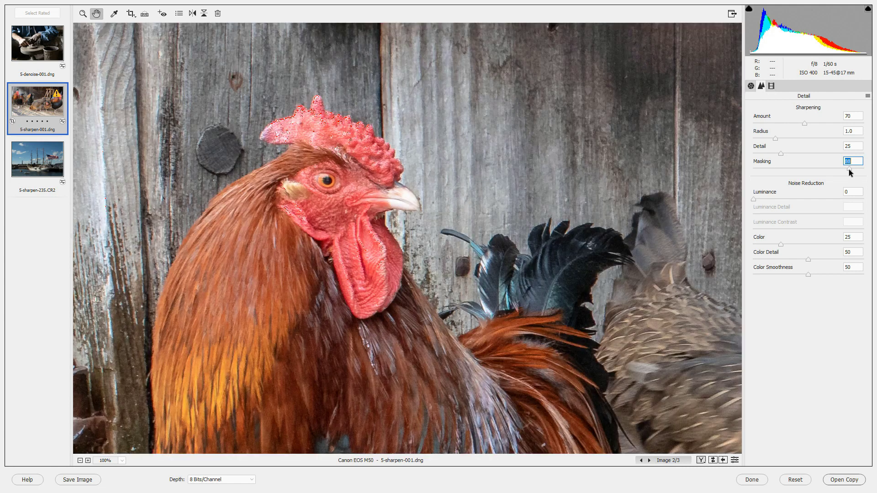
key("alt")
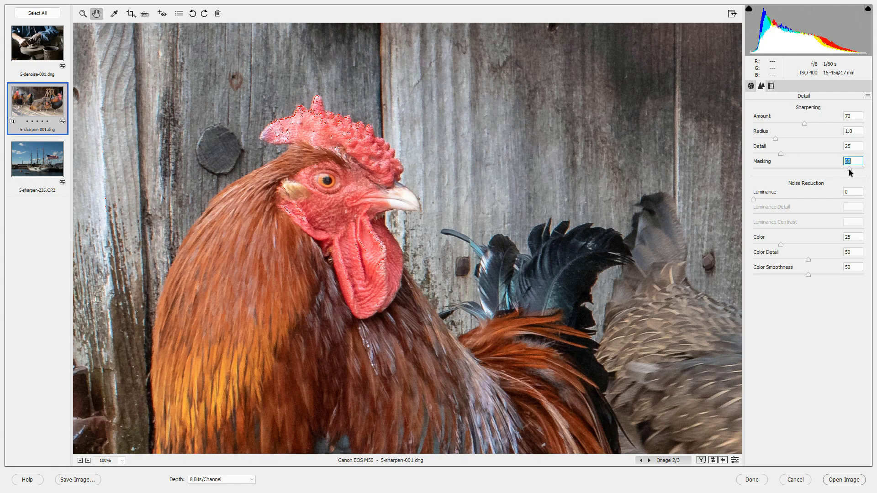
left_click_drag(849, 169, 775, 168)
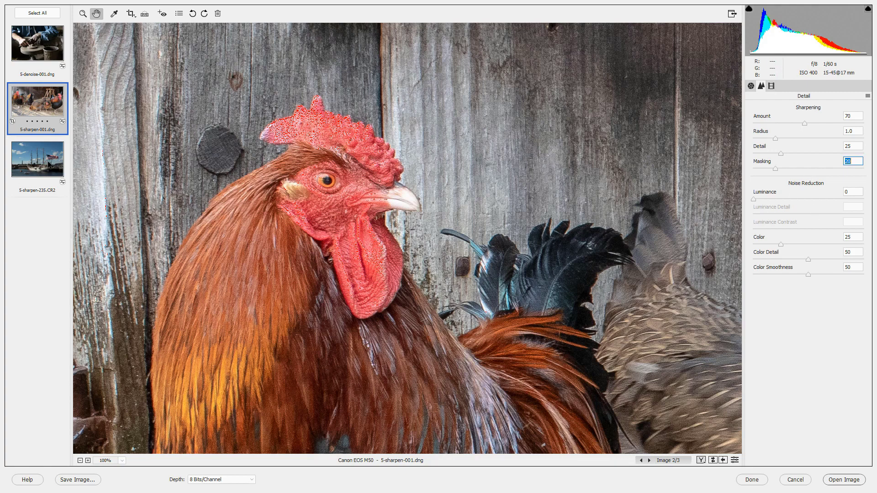
- Switch to the tall-ship photo and view its flag and rigging at 100%
left_click(41, 169)
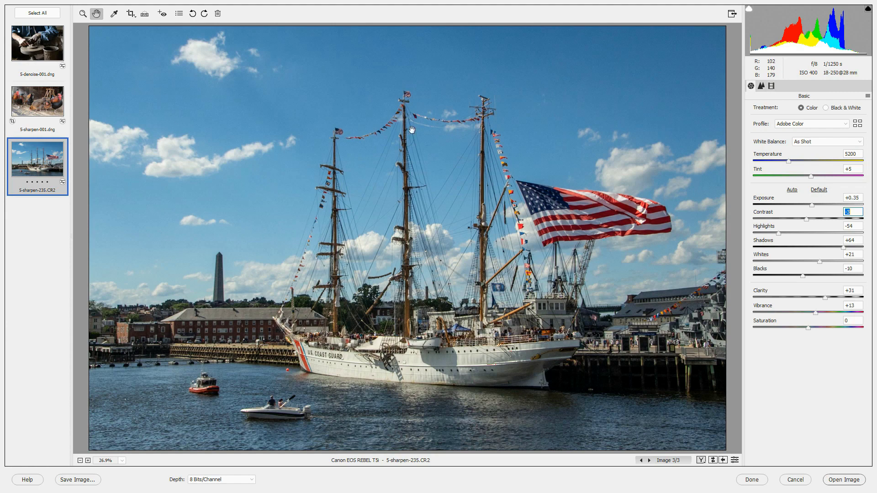
left_click(83, 14)
left_click_drag(485, 133, 690, 274)
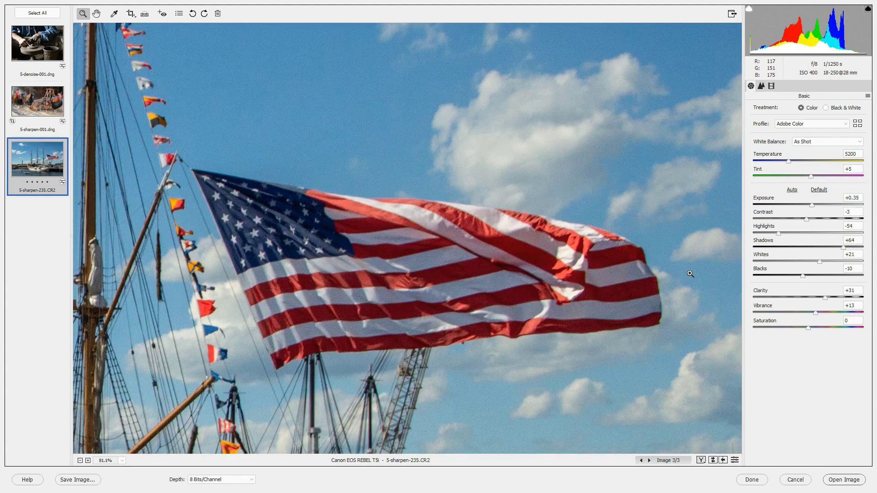
left_click(122, 460)
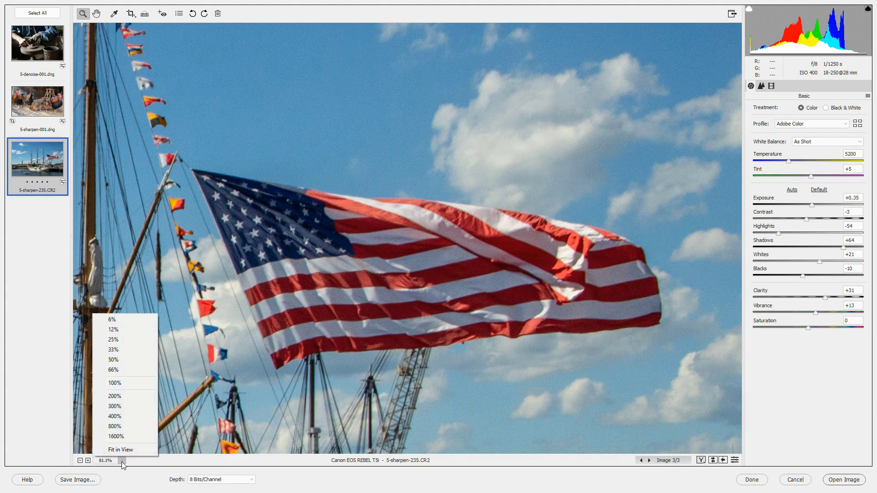
left_click(122, 383)
- Show the Detail panel and enter 40 as the sharpening Amount
left_click(761, 86)
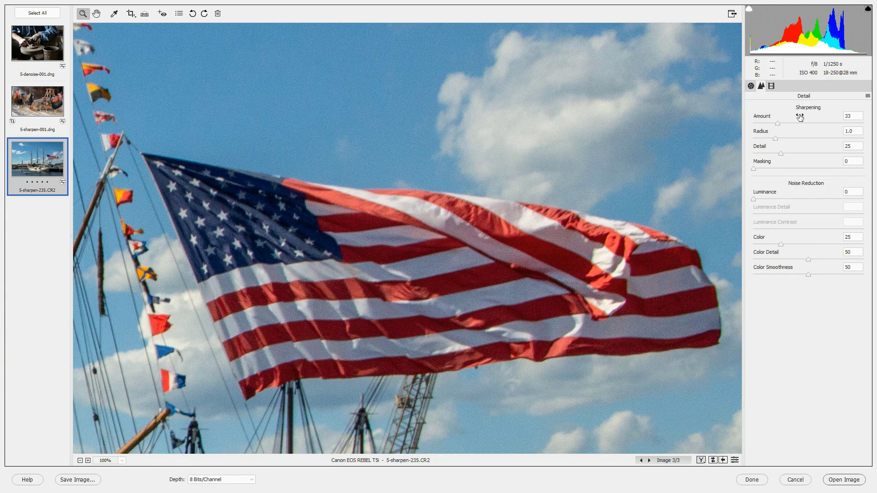
left_click(851, 116)
type("40")
- Raise the ship photo's sharpening Masking to 66 while previewing the edge mask
key("alt")
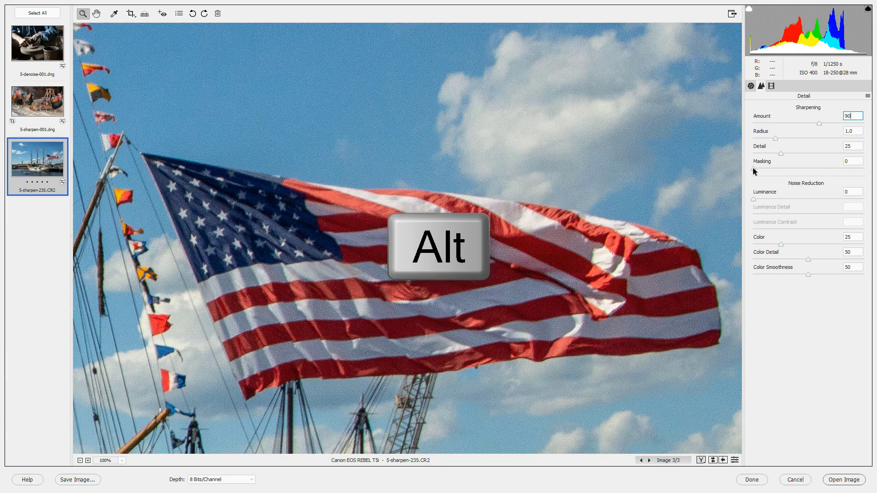
left_click(753, 169, "alt")
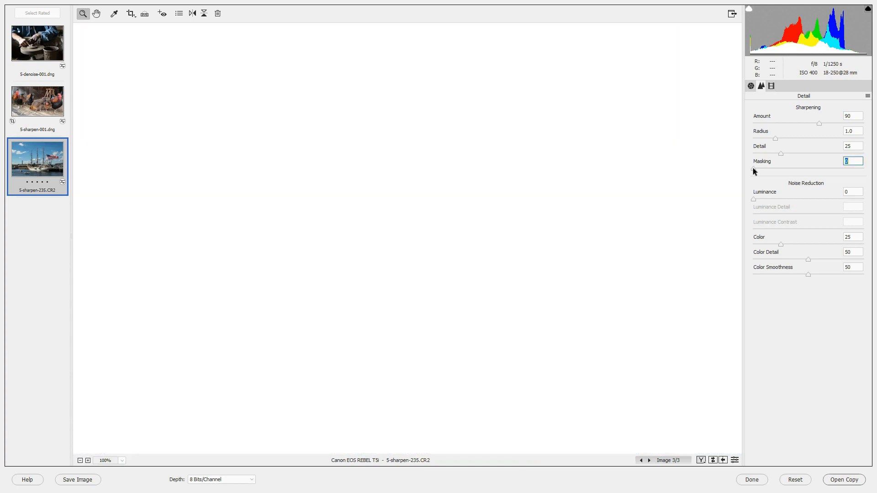
left_click_drag(753, 168, 825, 172)
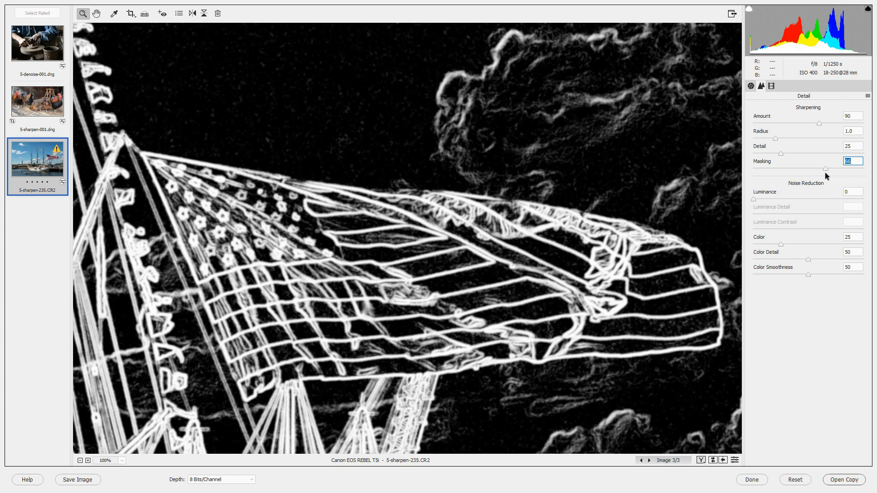
left_click_drag(824, 172, 825, 169)
left_click_drag(826, 168, 826, 168)
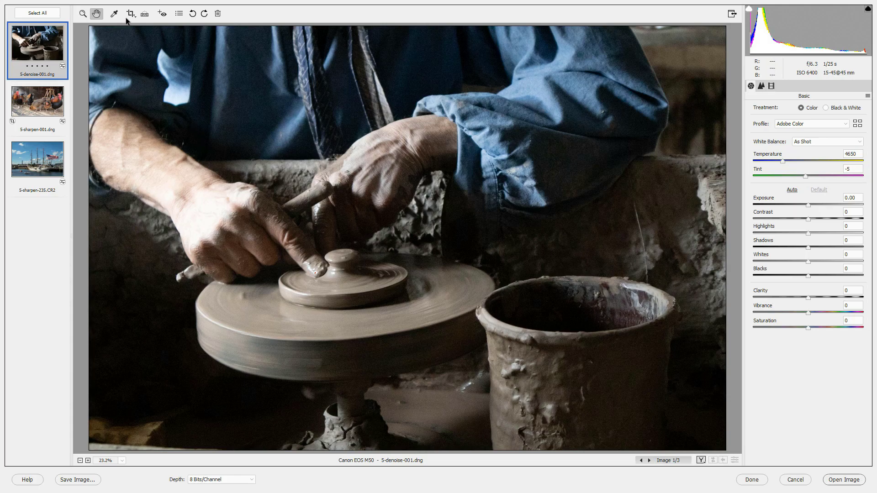
- Zoom the potter photo in on the hands at 100%
left_click(83, 14)
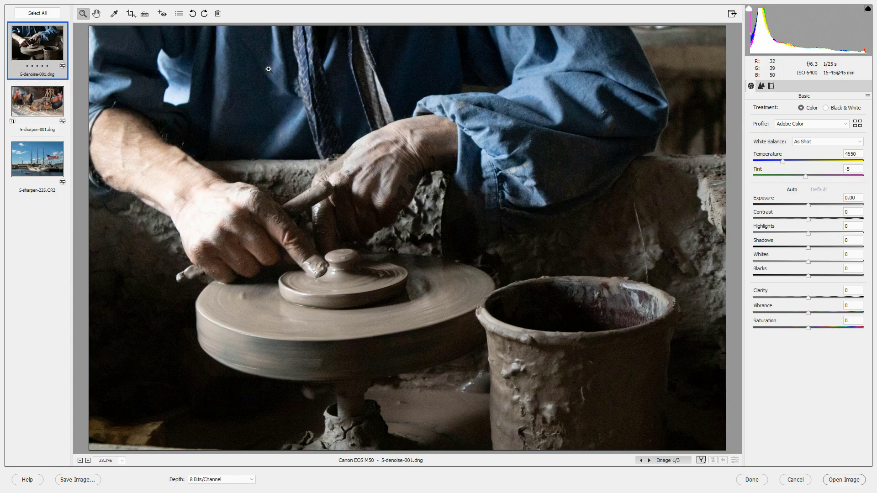
left_click_drag(221, 74, 568, 325)
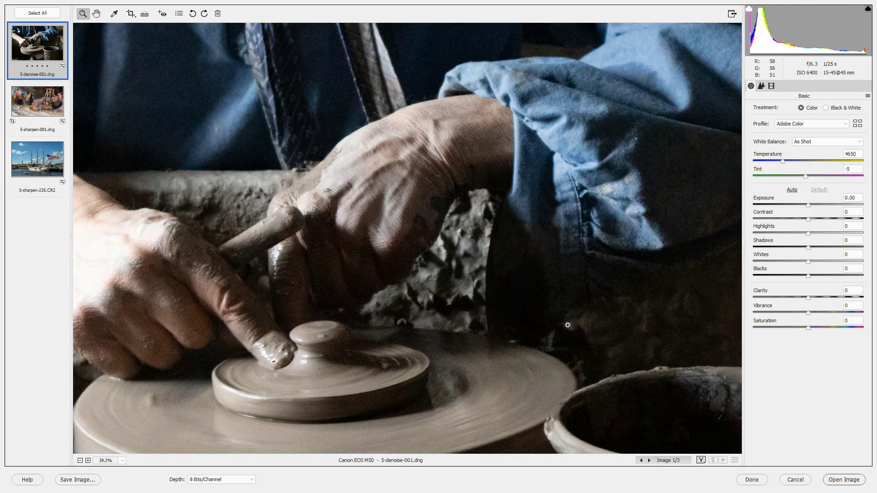
left_click(121, 460)
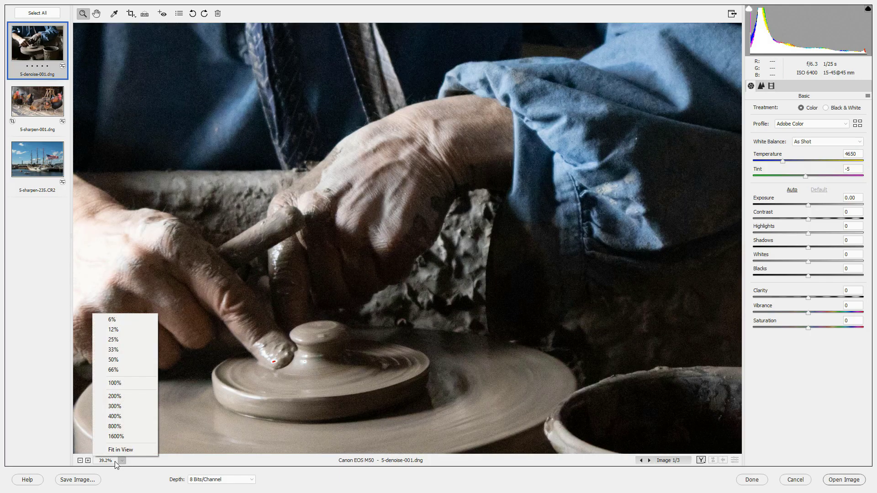
left_click(117, 384)
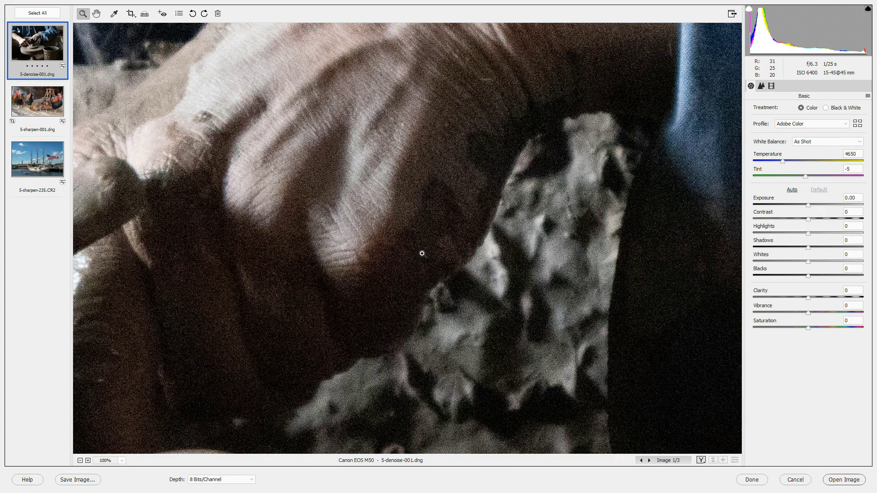
- Pan the view to the potter's finger and the clay lid
left_click(96, 13)
left_click_drag(215, 157, 686, 179)
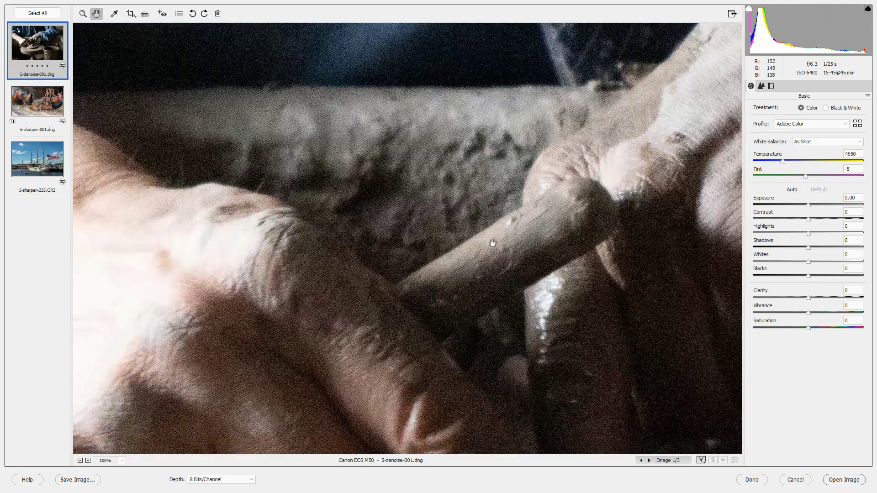
left_click_drag(491, 243, 304, 15)
left_click_drag(452, 233, 406, 279)
- In the Detail panel, compare Color noise reduction at 0, then restore it to 25
left_click(761, 86)
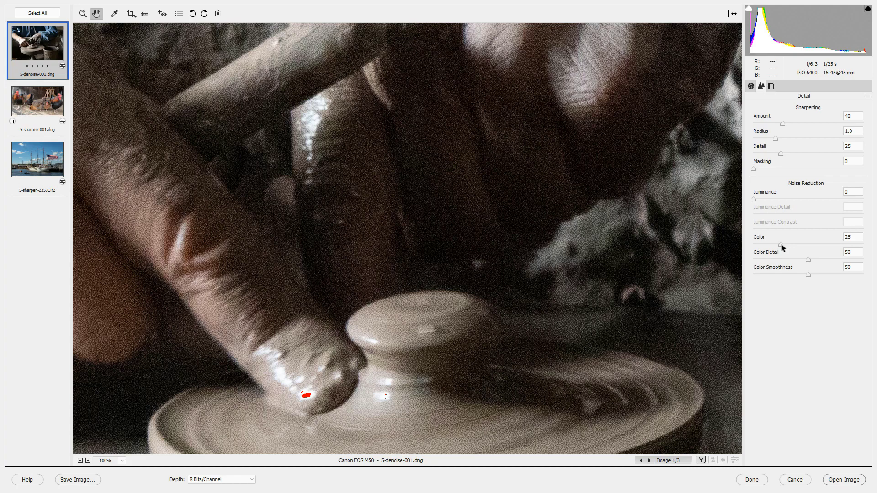
left_click_drag(781, 245, 749, 248)
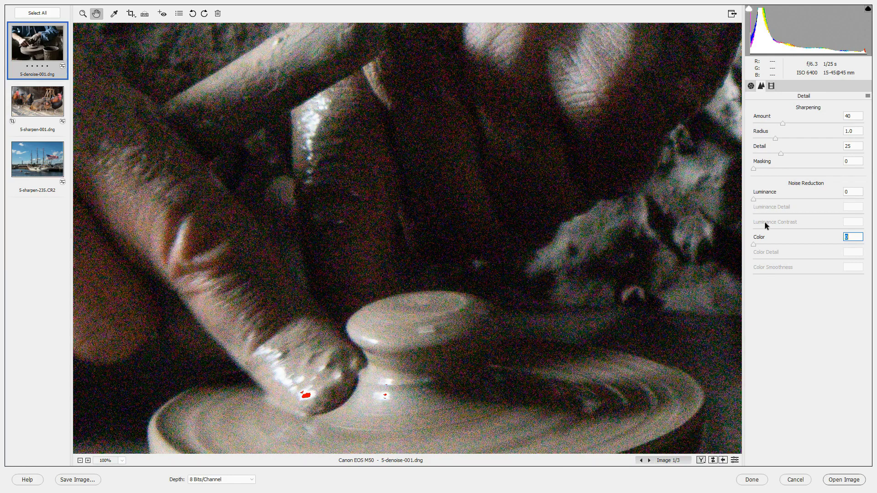
left_click_drag(754, 244, 781, 246)
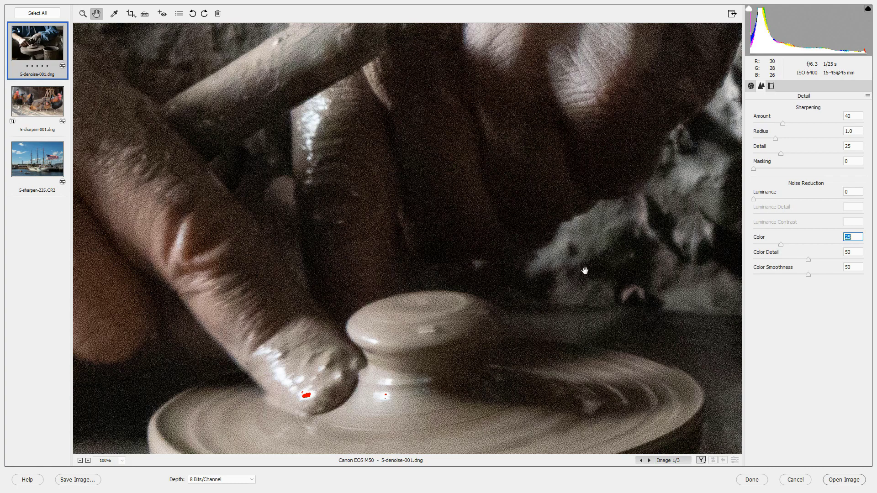
- Set noise reduction to Luminance 37, Luminance Detail 60 and Luminance Contrast 8
left_click_drag(753, 200, 787, 203)
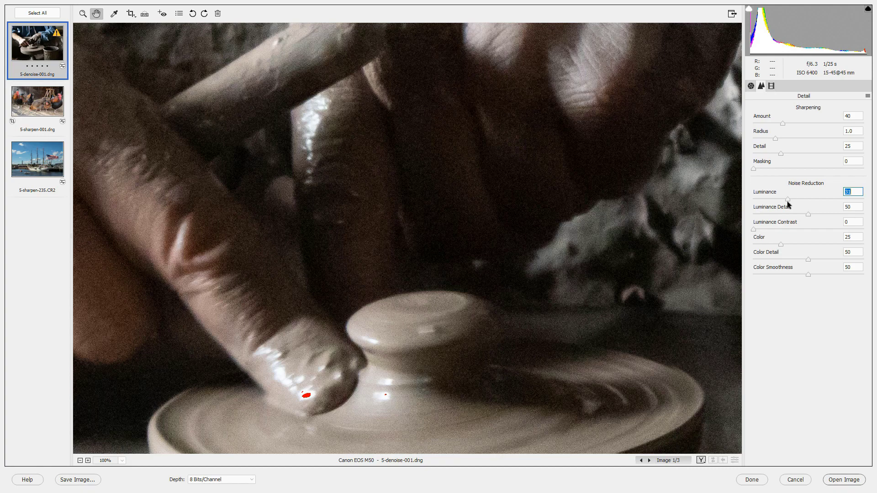
left_click_drag(808, 213, 811, 214)
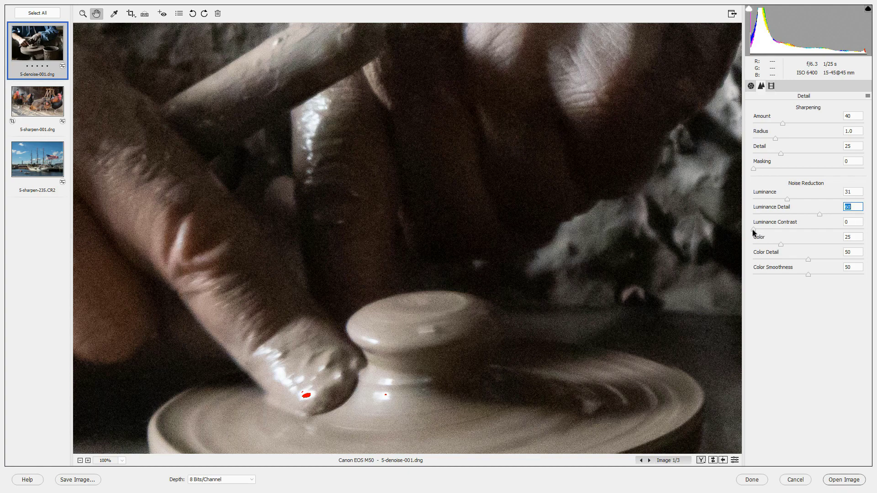
key("Tab")
left_click_drag(753, 230, 762, 232)
left_click_drag(787, 199, 793, 200)
- Fit the potter photo in view and compare Luminance off versus 37
left_click(123, 461)
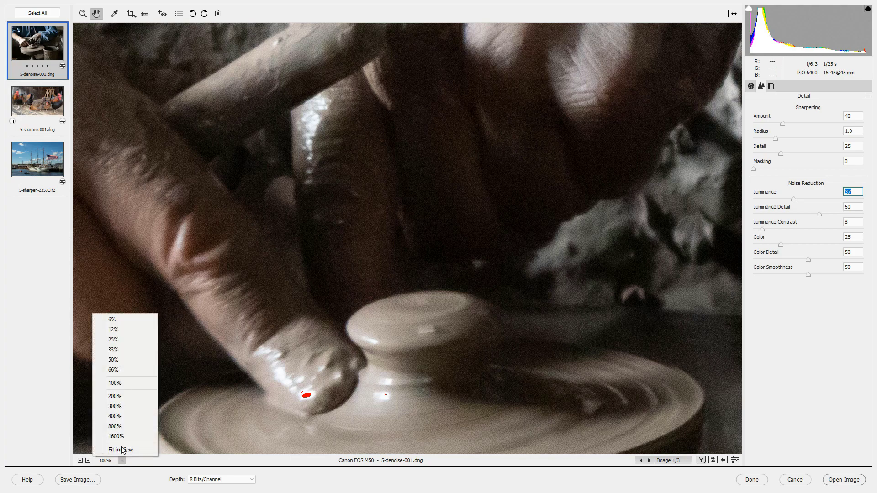
left_click(122, 450)
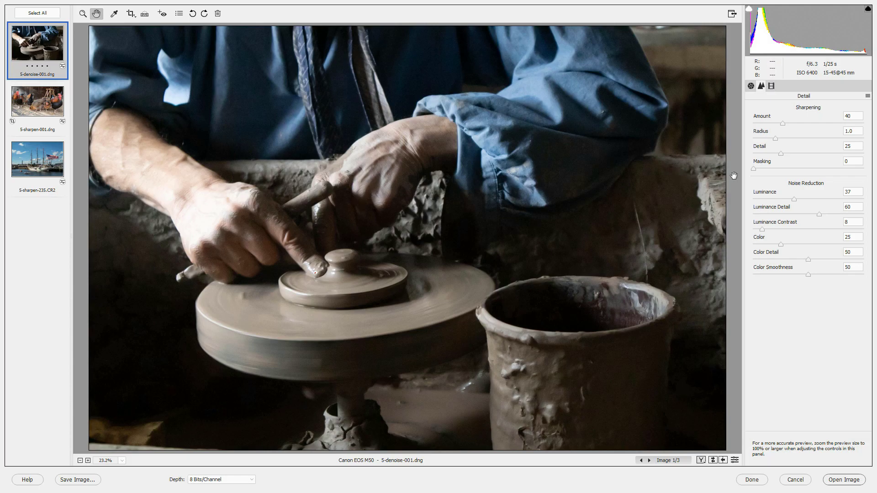
key("ctrl+z")
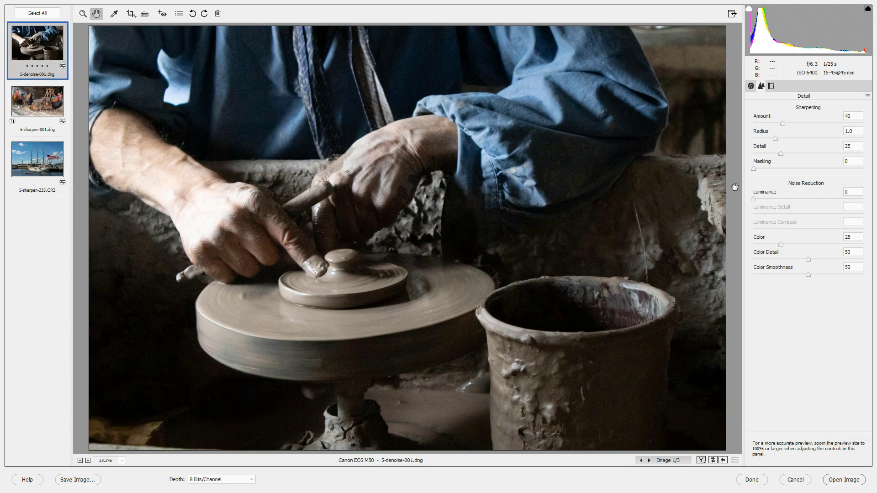
key("ctrl+z")
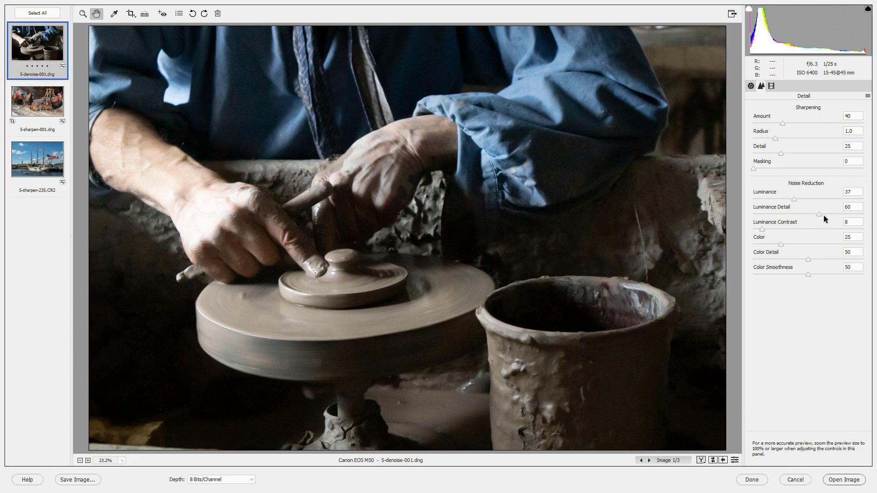
- Lower Luminance noise reduction to 18, with Luminance Detail 26 and Luminance Contrast 10
left_click_drag(793, 200, 774, 203)
key("Return")
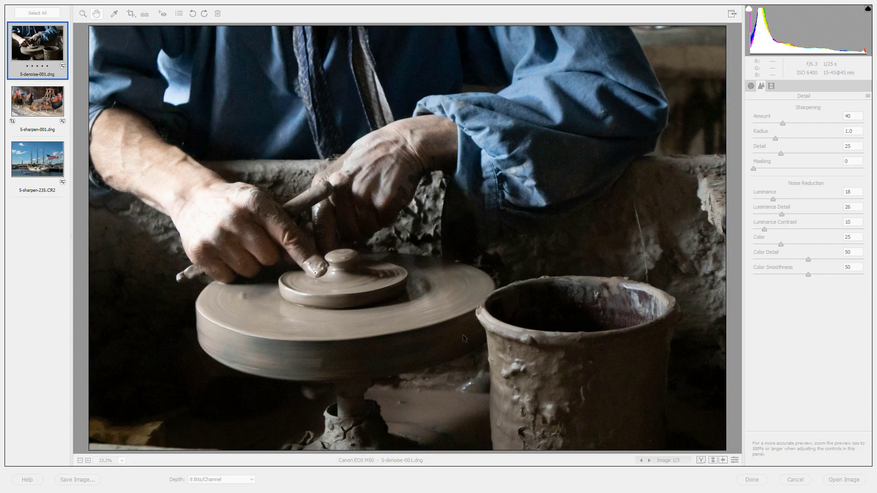
- Raise the potter photo's sharpening Amount from 40 to 100, leaving Radius at 1.0
left_click(772, 347)
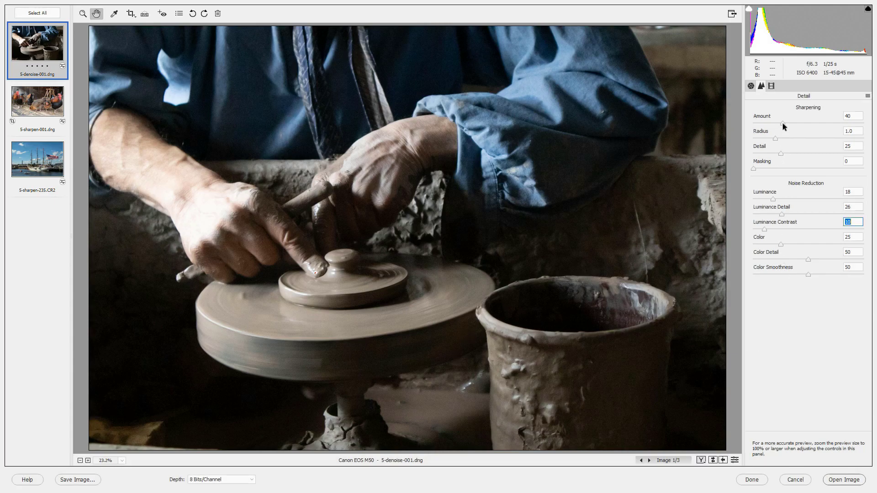
left_click_drag(782, 122, 826, 127)
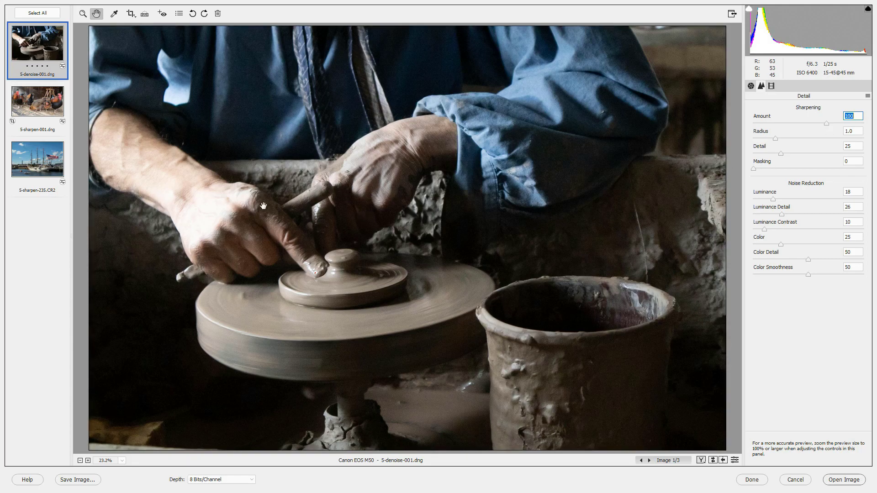